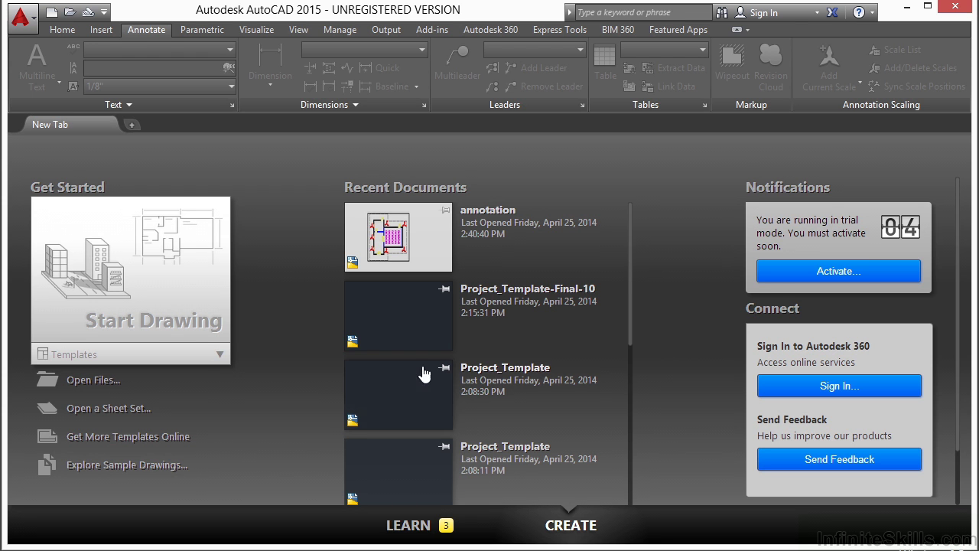
Open the annotation.dwg drawing from the Select File dialog.
click(98, 380)
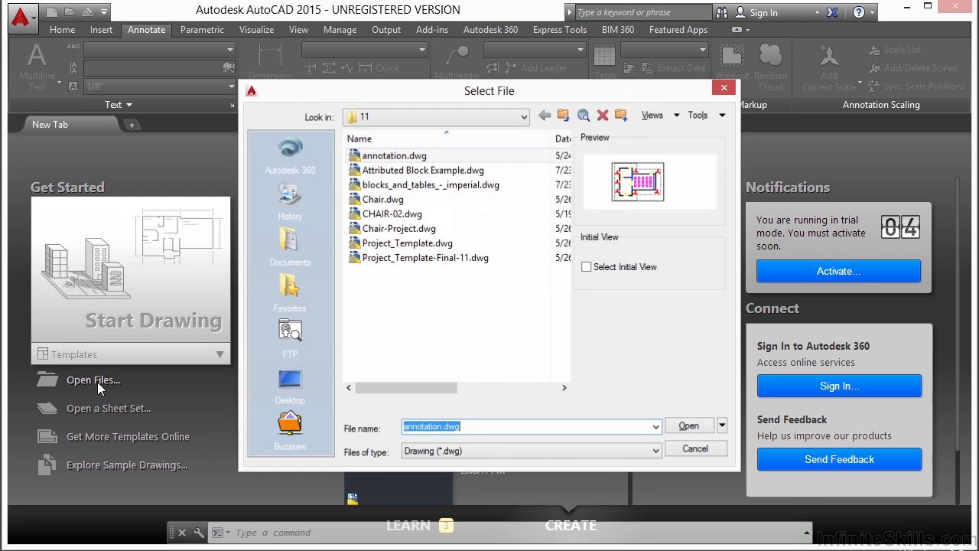
click(428, 156)
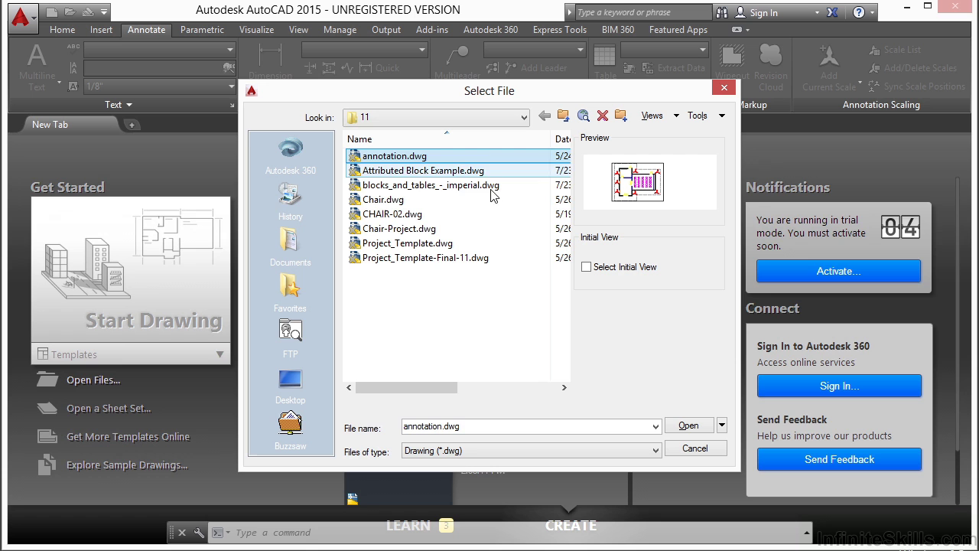
click(686, 427)
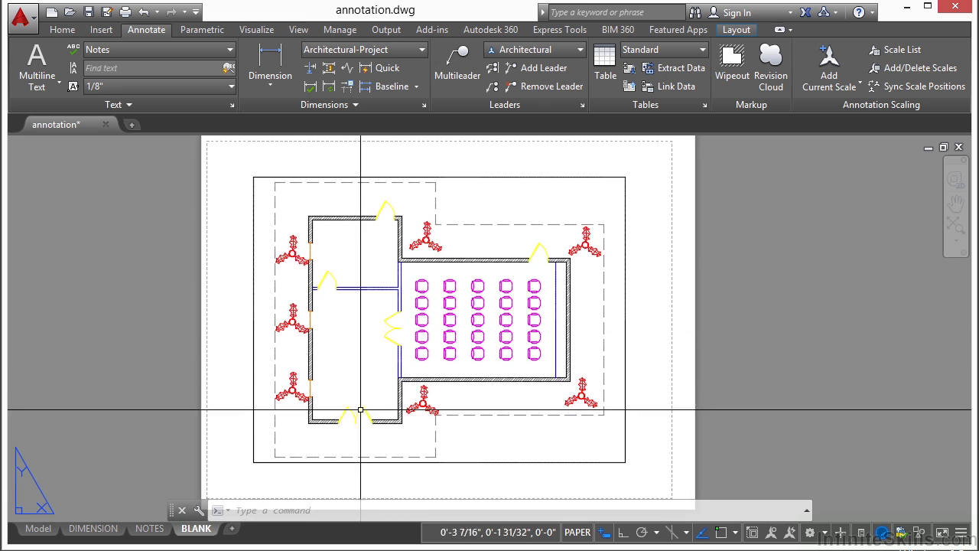
Switch to Model space, pan the plan right, and select then deselect the red tripod block.
click(38, 528)
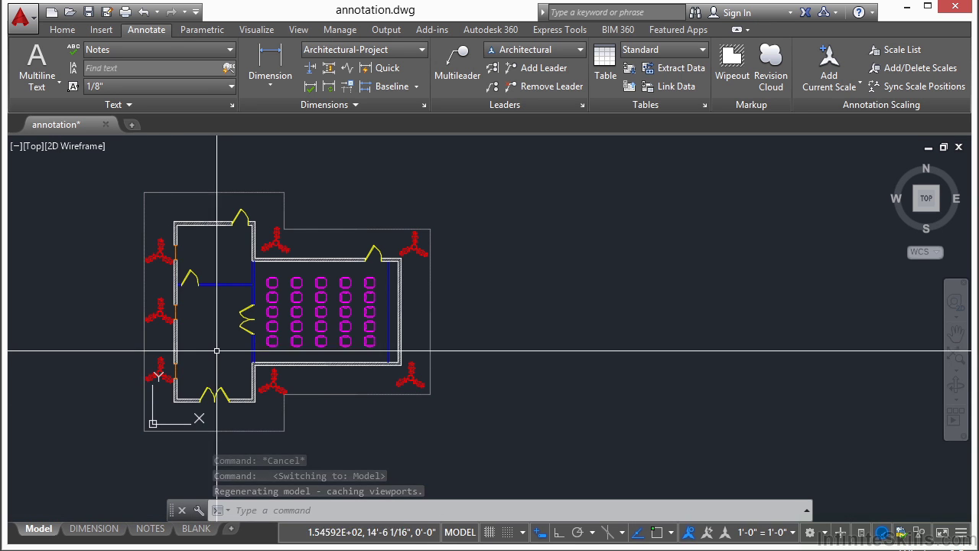
middle_drag(219, 344, 371, 334)
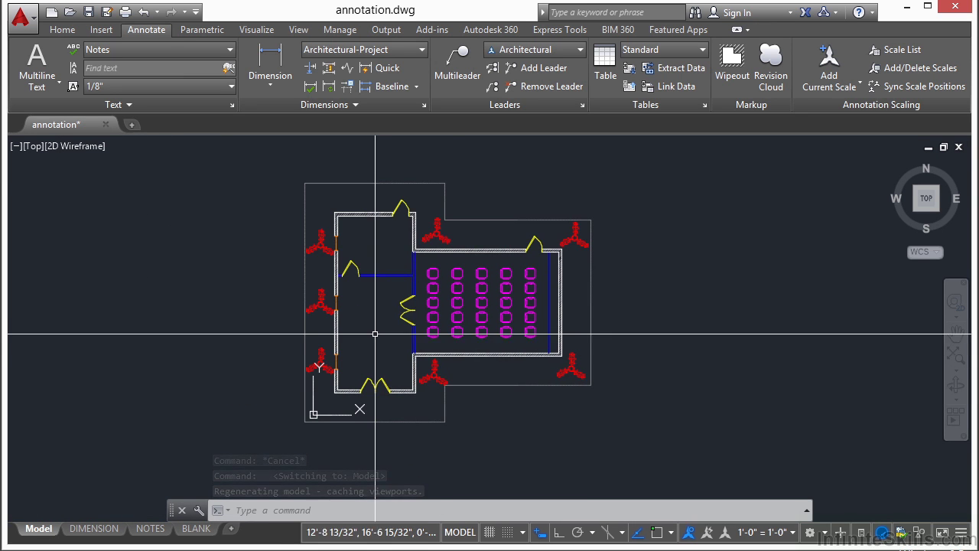
click(426, 231)
scroll(440, 226, up, 4)
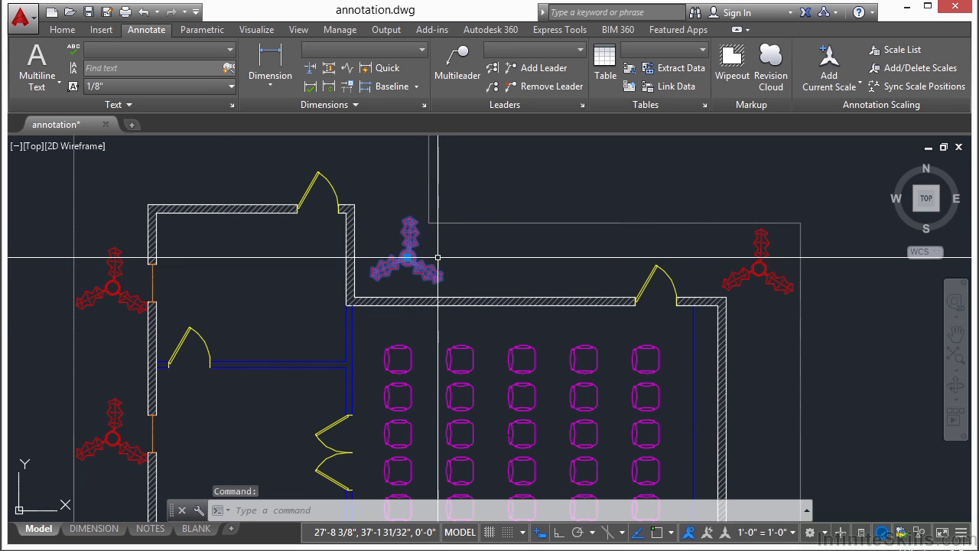
key(Escape)
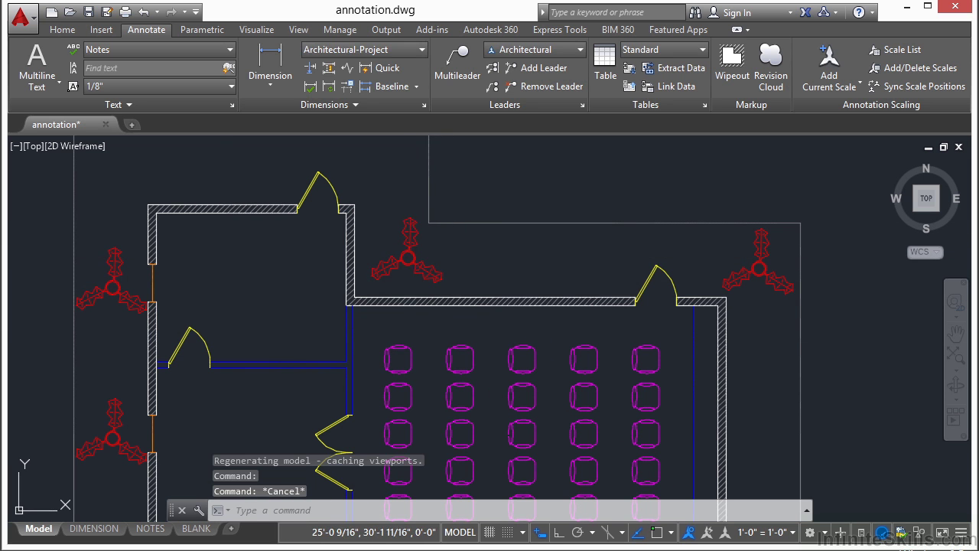
Select and deselect the top-left chair, the orange wall-opening line, and the left door swing.
click(398, 359)
middle_drag(444, 328, 552, 214)
key(Escape)
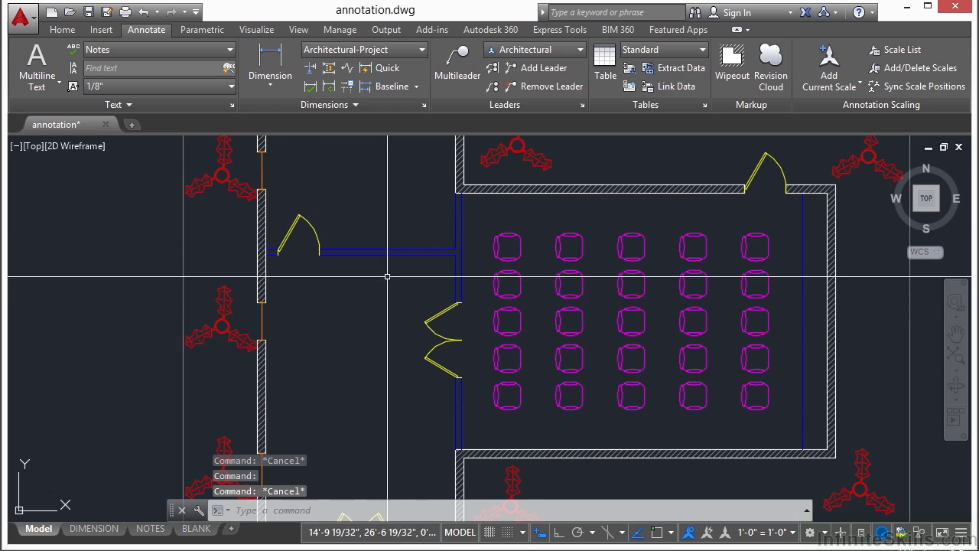
click(261, 314)
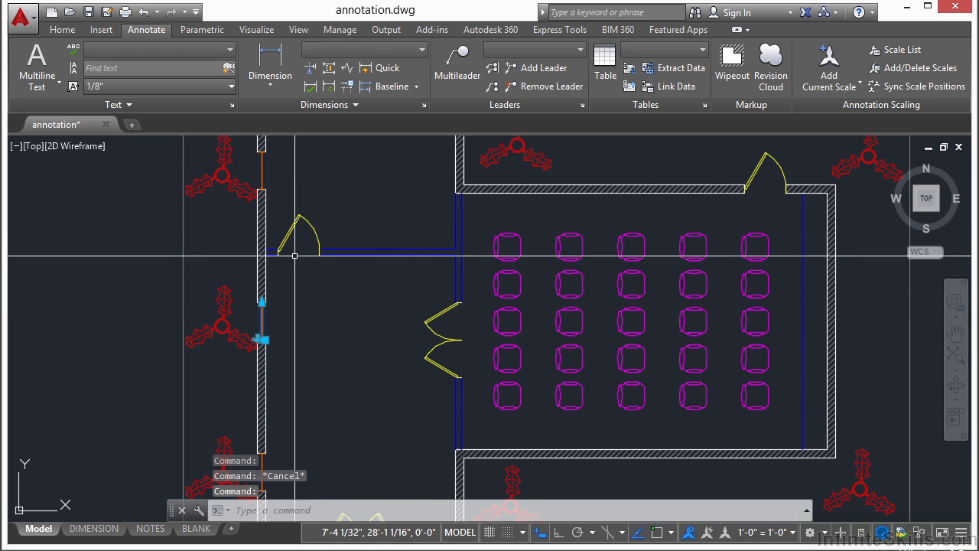
key(Escape)
click(313, 239)
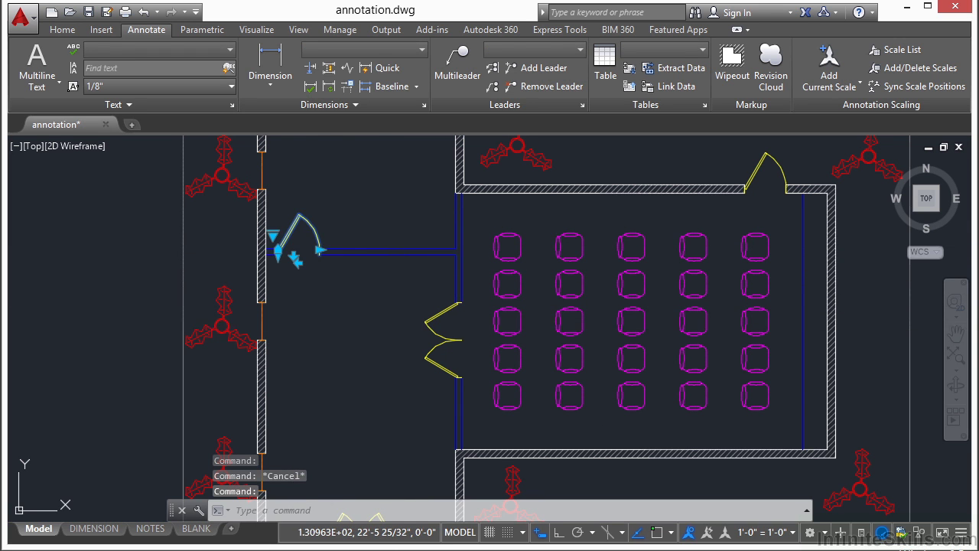
key(Escape)
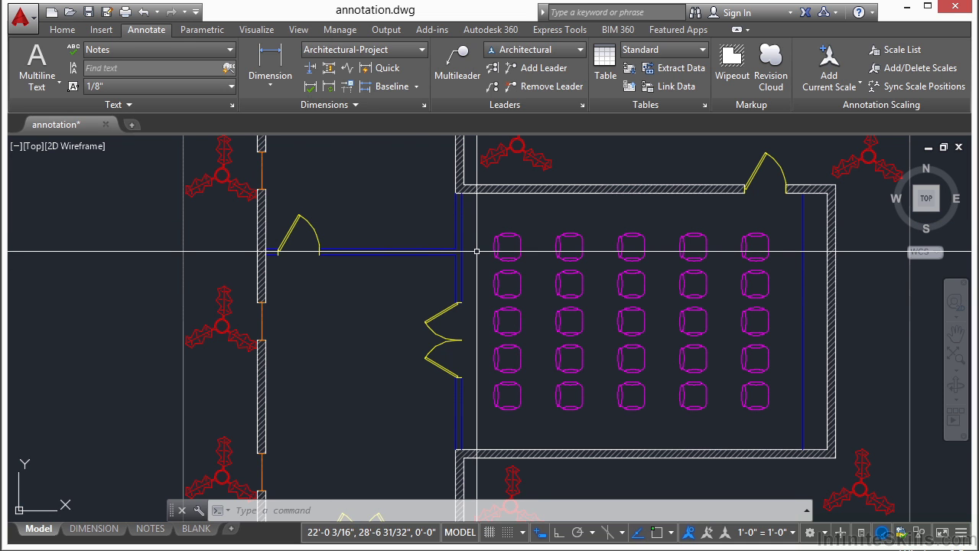
Use MOVE to shift the window-selected top-left chair to the right beside its neighbour.
scroll(481, 252, up, 4)
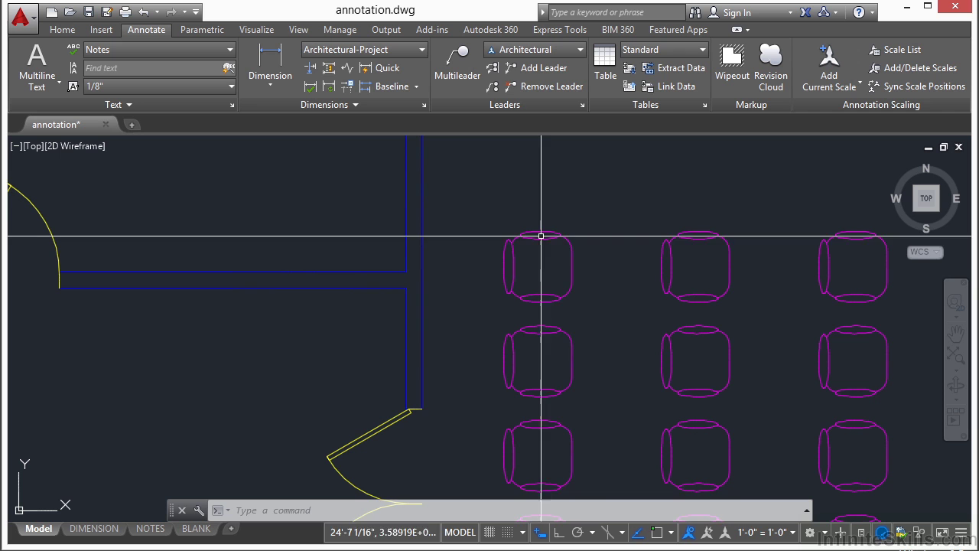
scroll(567, 287, up, 4)
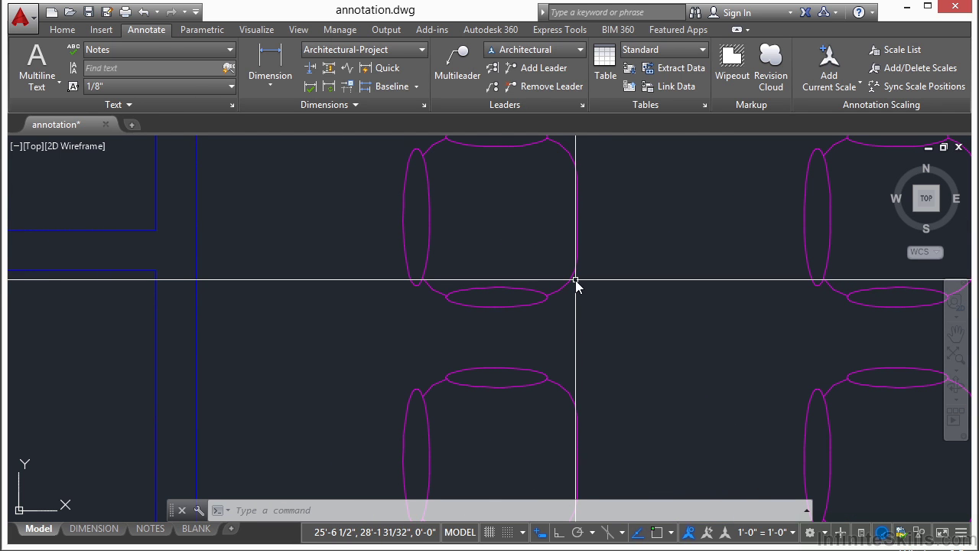
text(M)
key(Return)
click(482, 275)
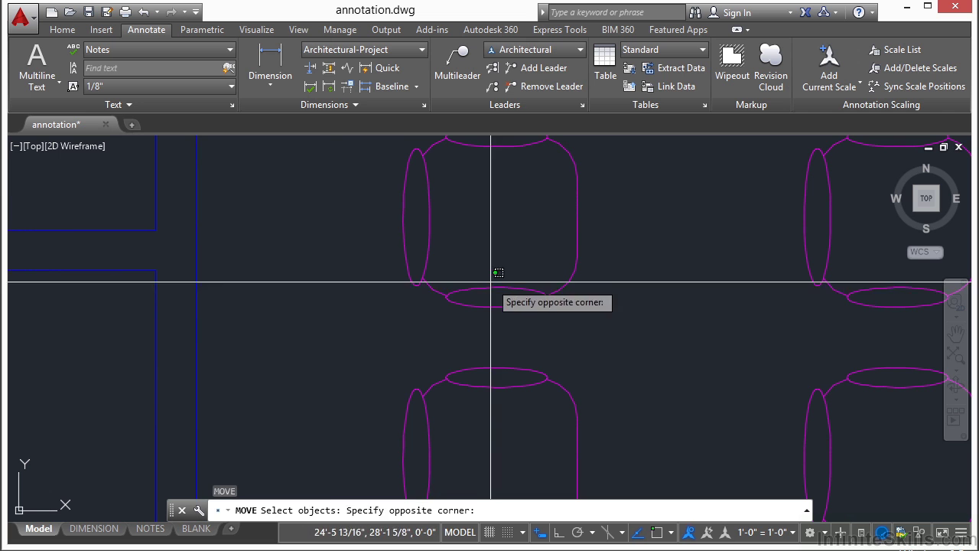
click(454, 324)
scroll(416, 322, down, 2)
key(Return)
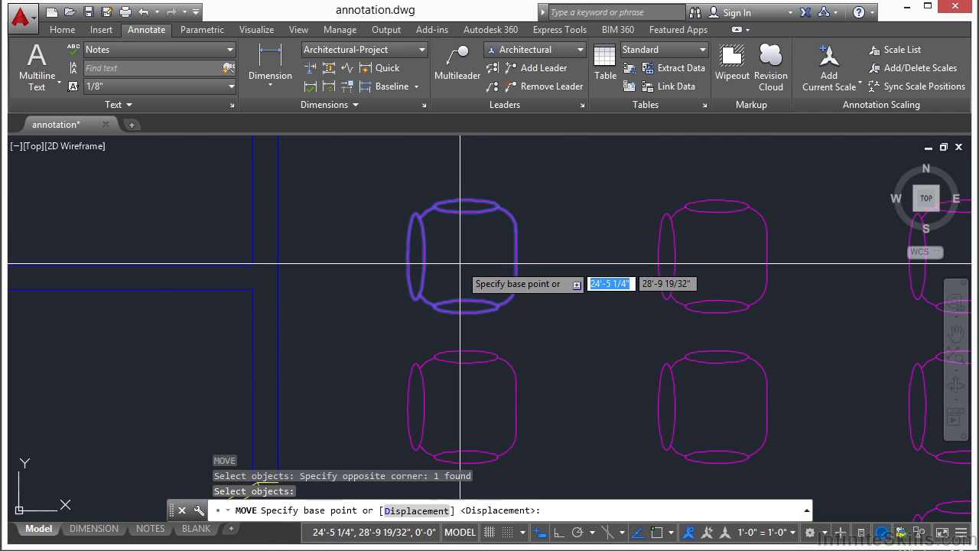
click(467, 264)
click(586, 264)
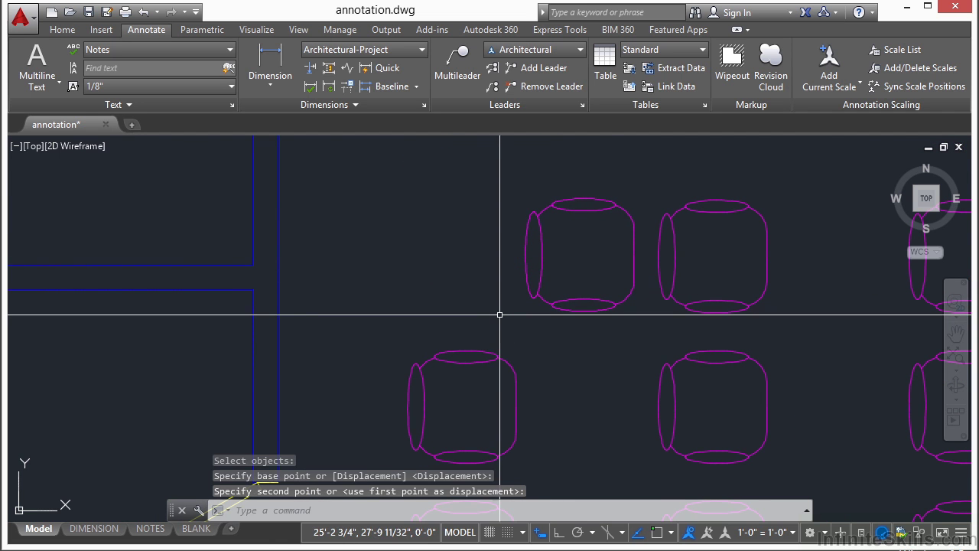
scroll(497, 317, down, 5)
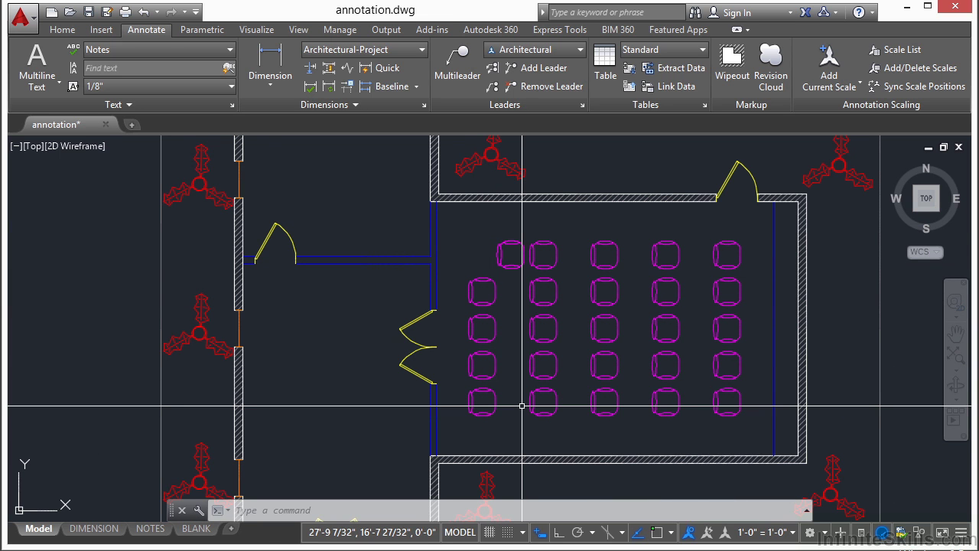
scroll(509, 260, up, 5)
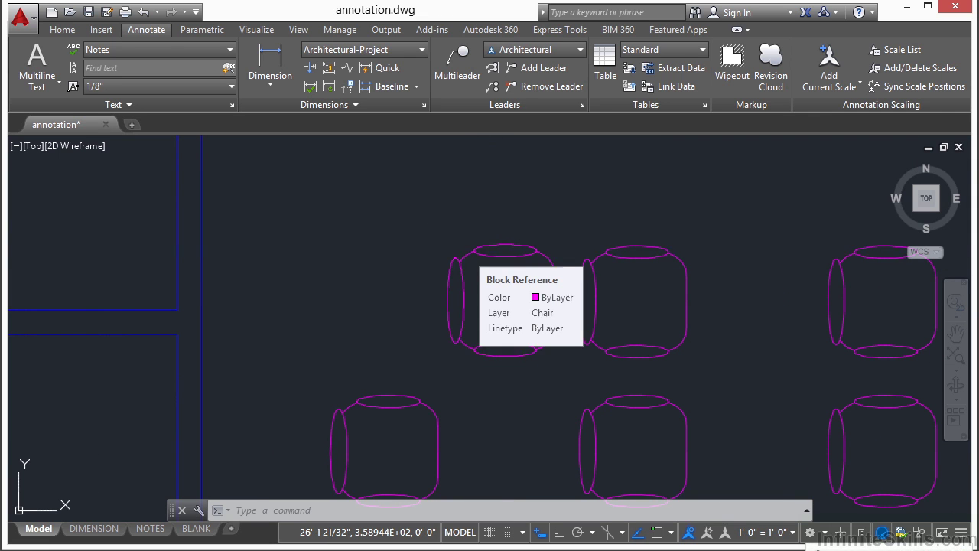
Drag the top-left chair by its centre grip up-left, above the chair below it.
click(467, 253)
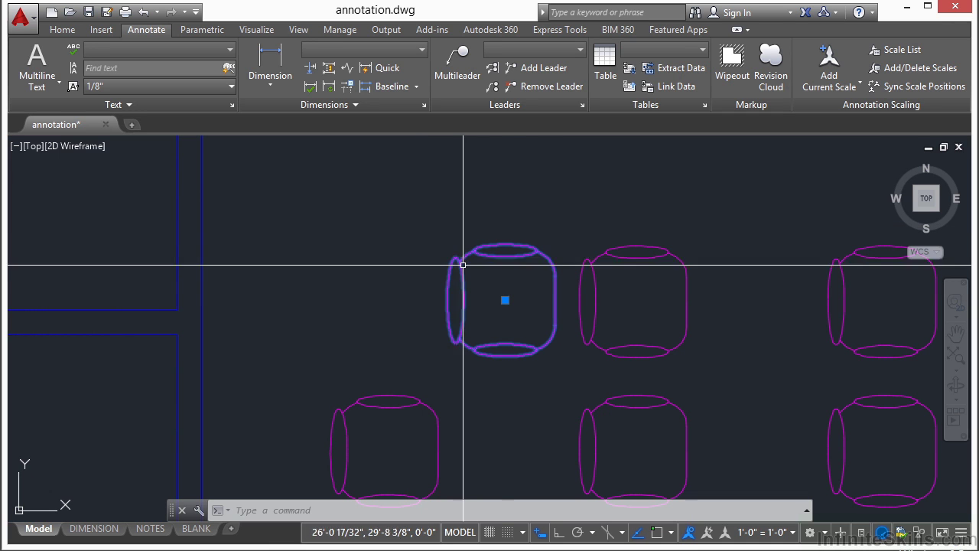
click(505, 299)
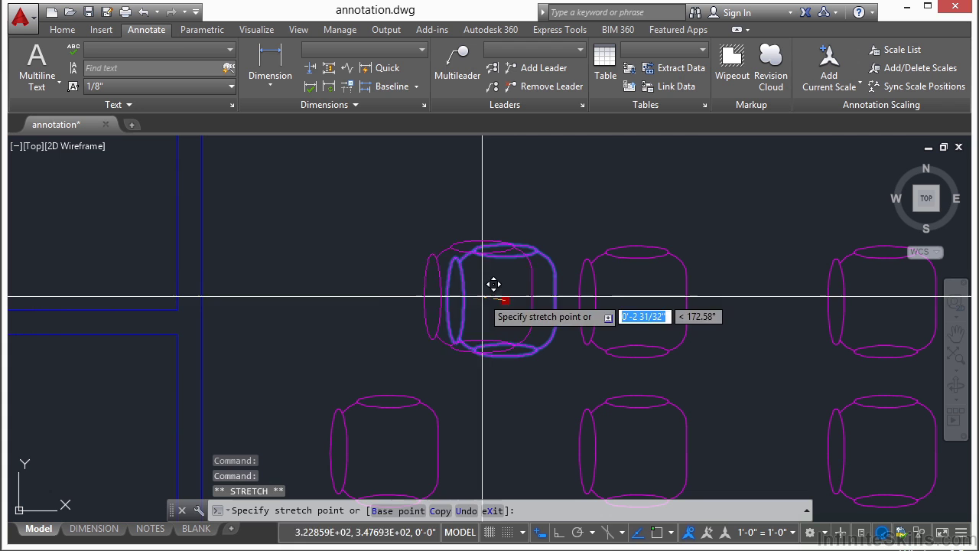
click(376, 288)
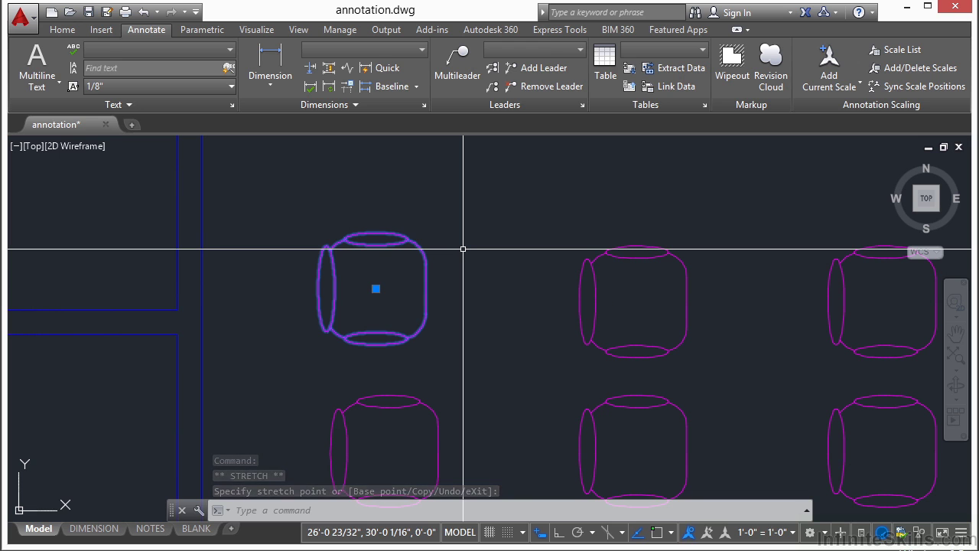
key(Escape)
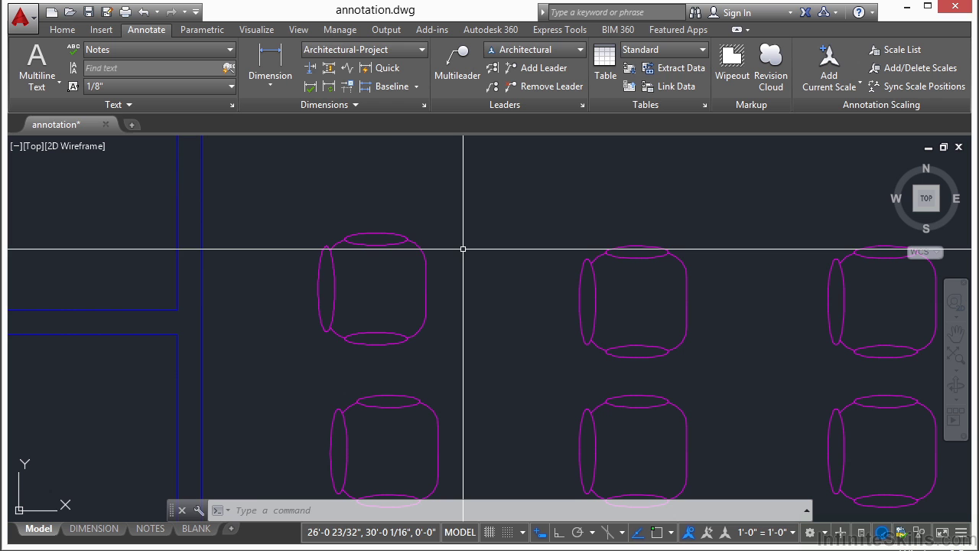
Select the top-left chair and confirm on the Home tab that it is on the Chair layer.
click(401, 245)
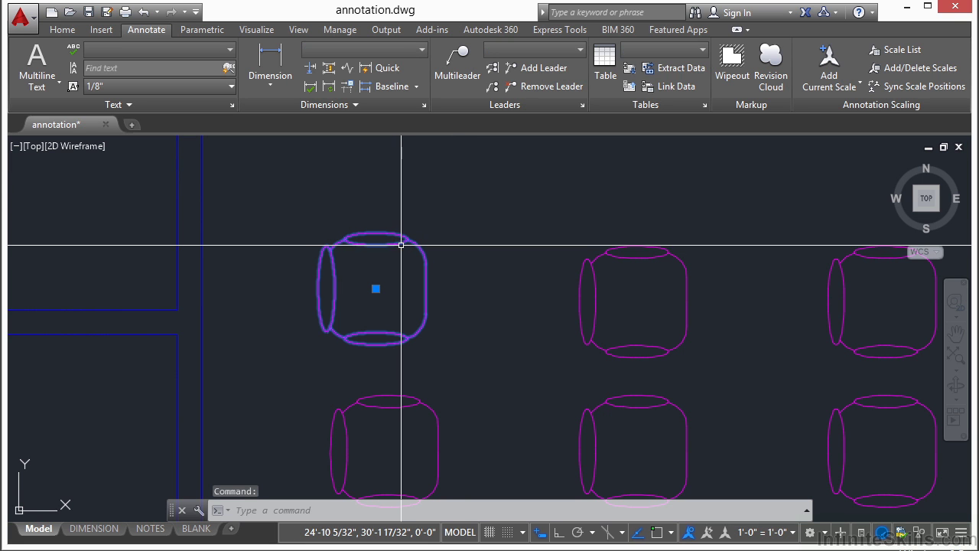
click(63, 30)
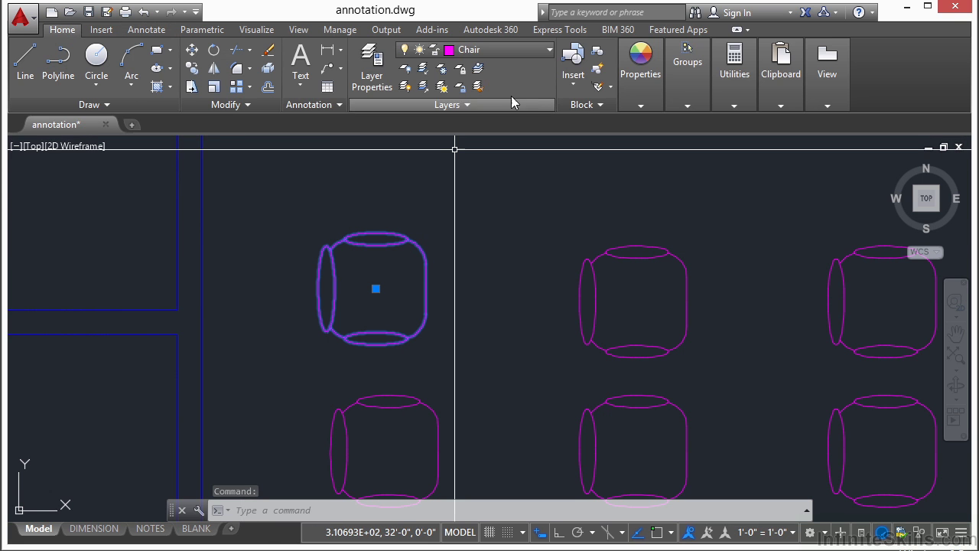
key(Escape)
key(Escape)
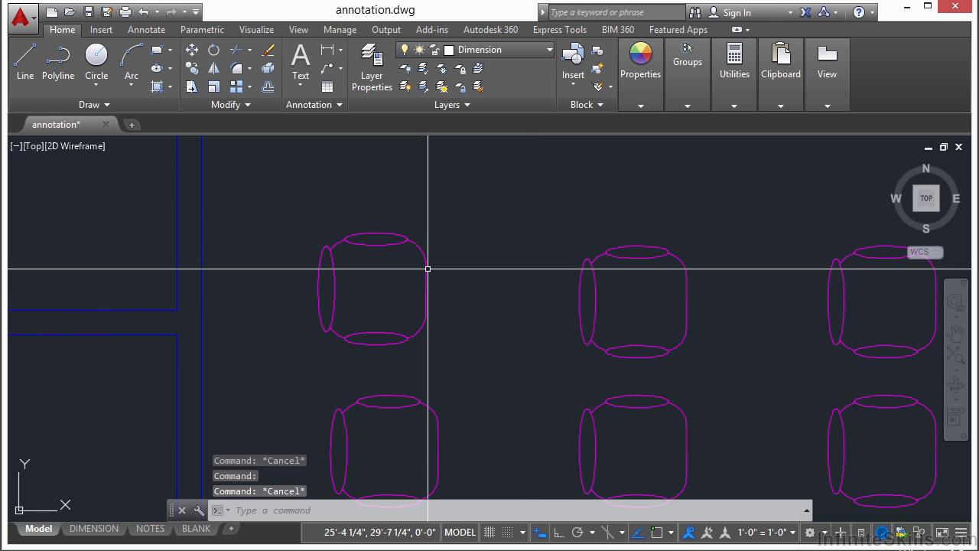
click(427, 268)
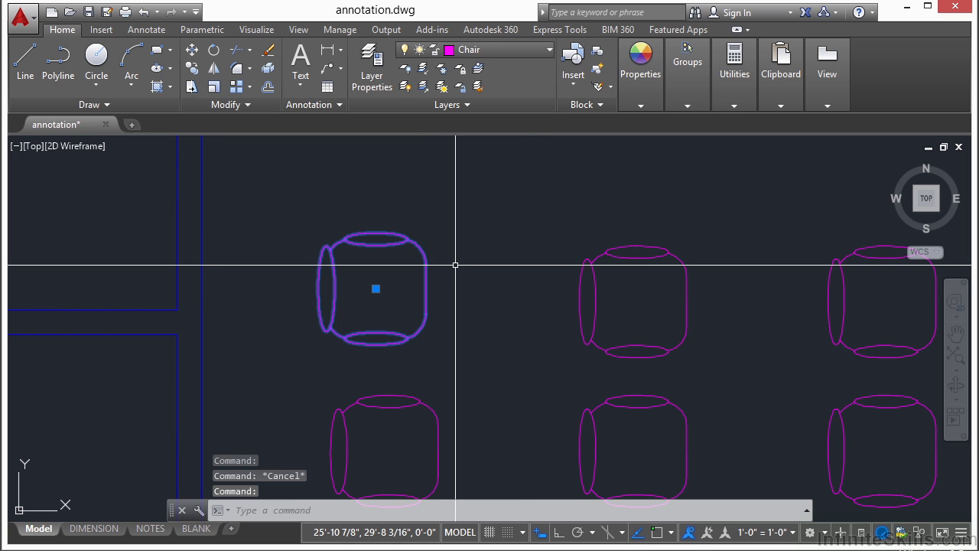
key(Escape)
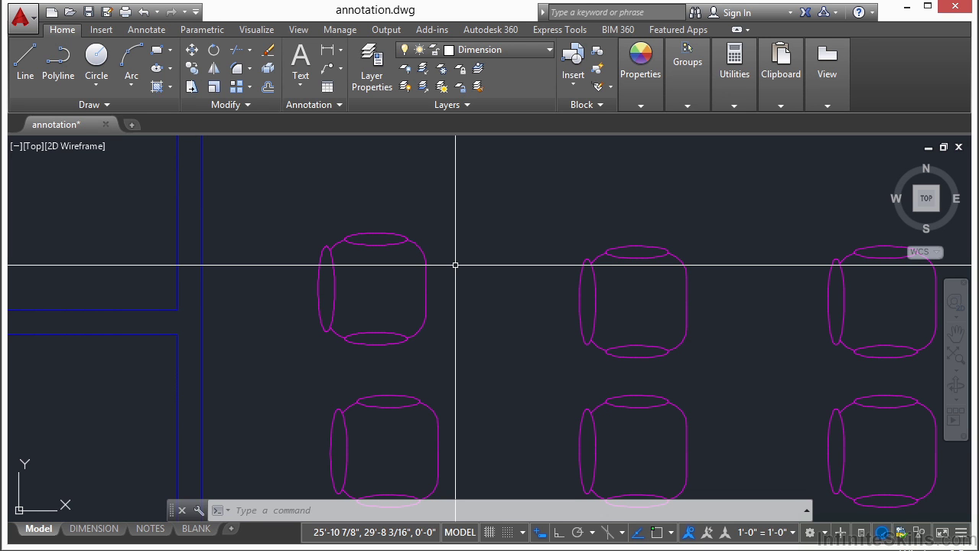
scroll(455, 265, down, 5)
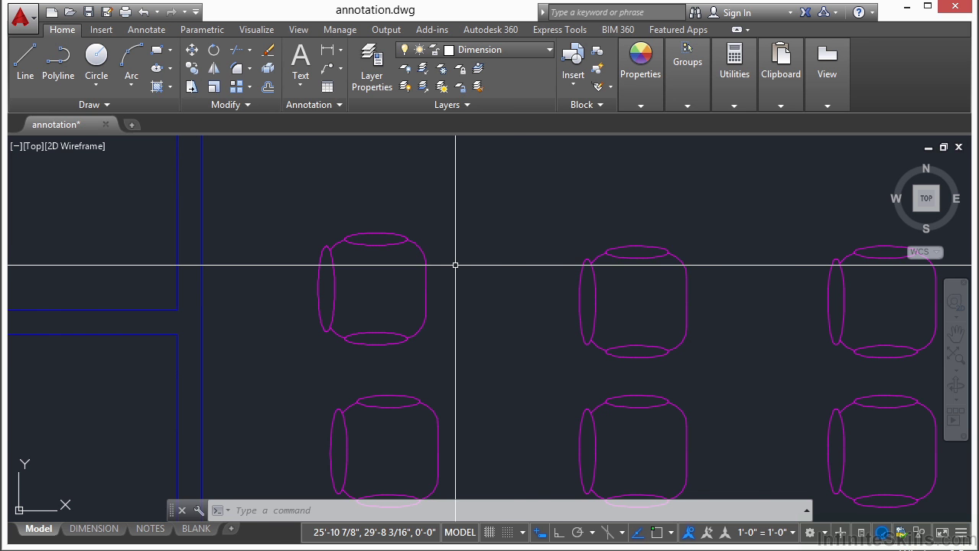